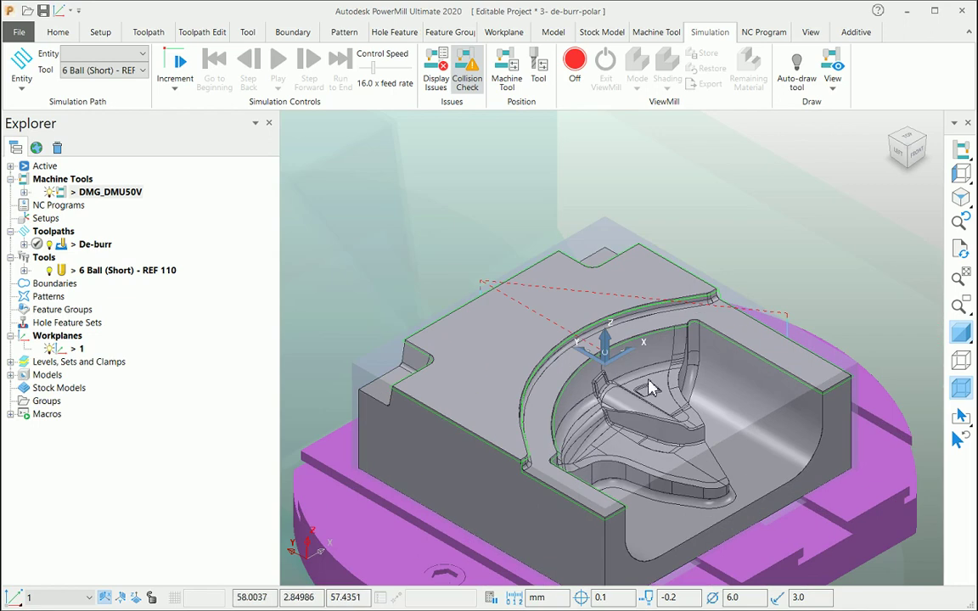
Step: Review the De-burr toolpath's settings for the tool, profile finishing, tool axis and machine axis control
right_click(94, 247)
click(114, 221)
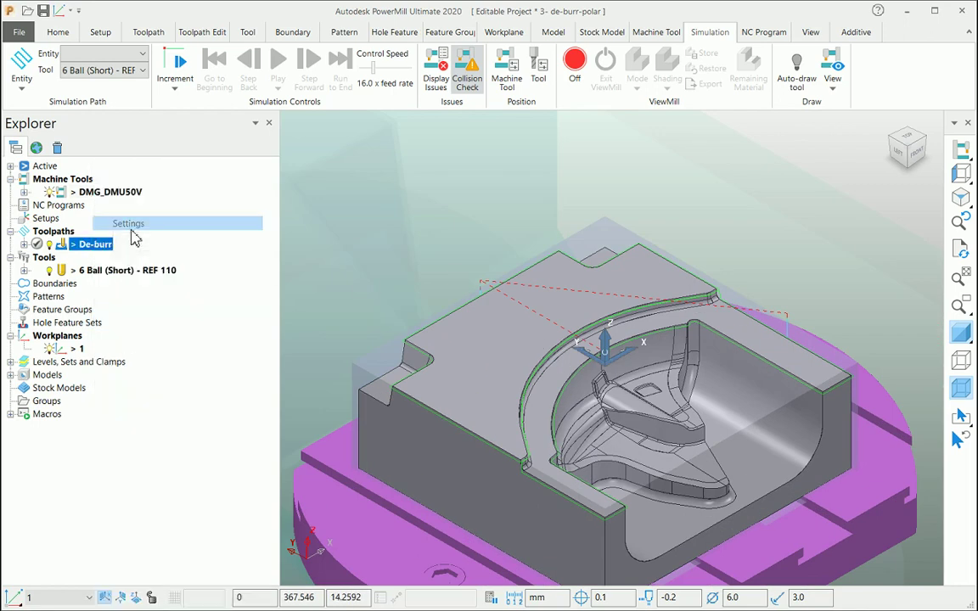
drag(401, 101, 236, 80)
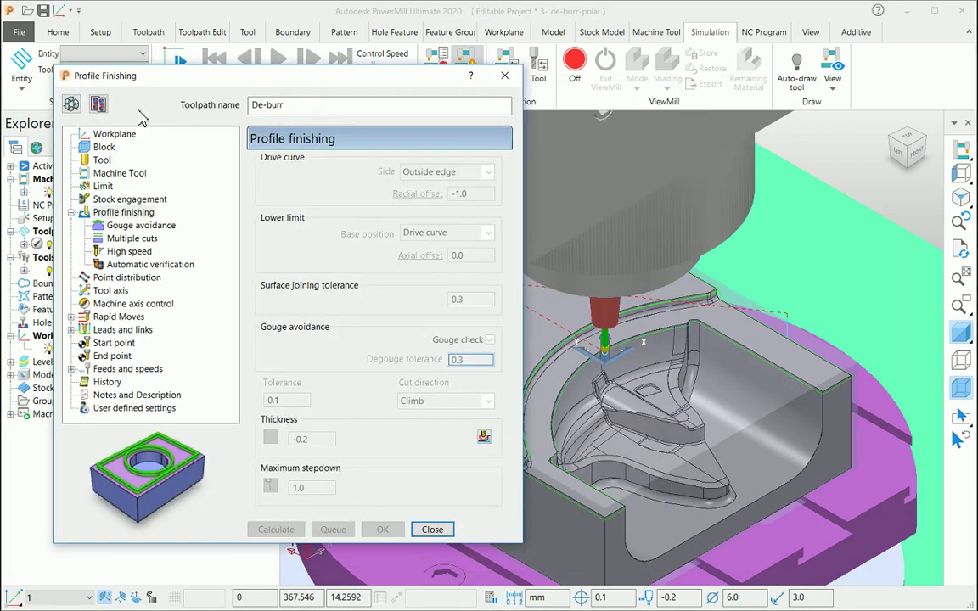
click(102, 160)
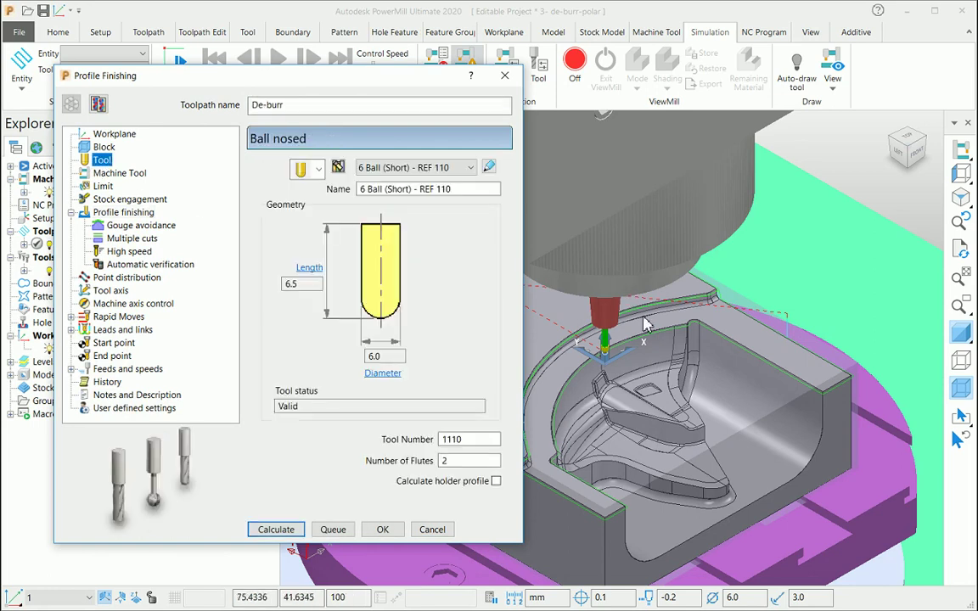
scroll(715, 311, up, 1)
scroll(716, 311, down, 2)
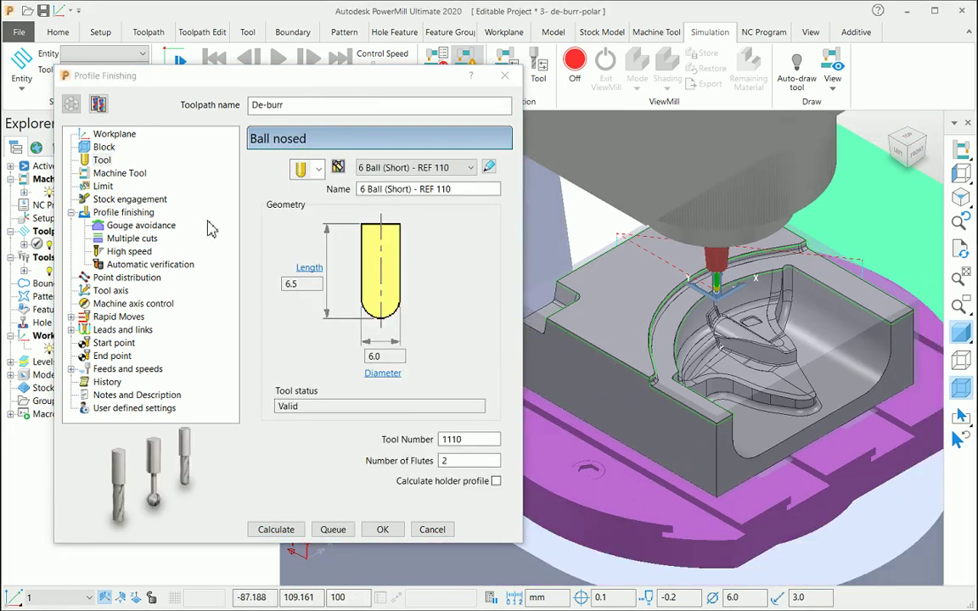
click(124, 212)
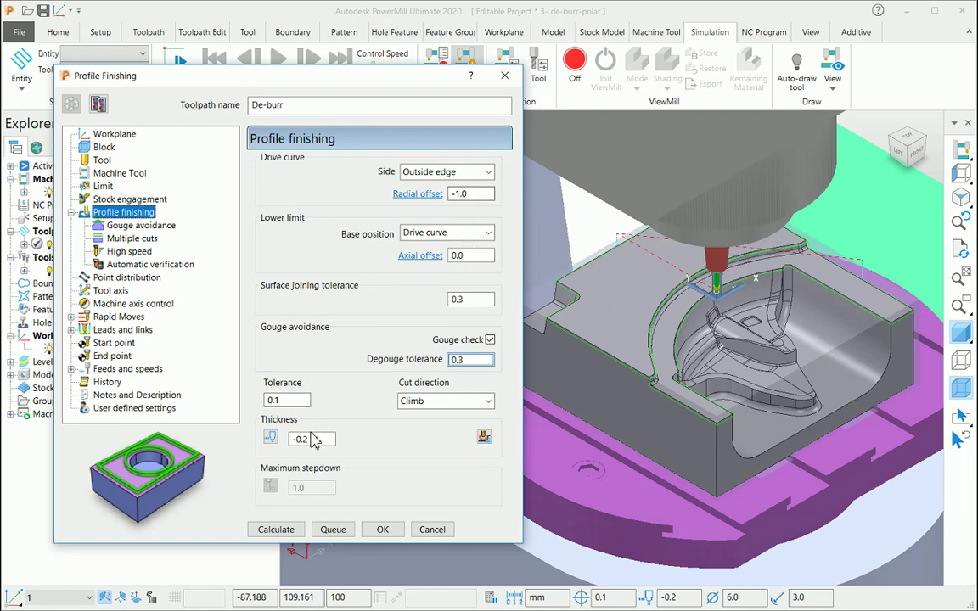
click(111, 290)
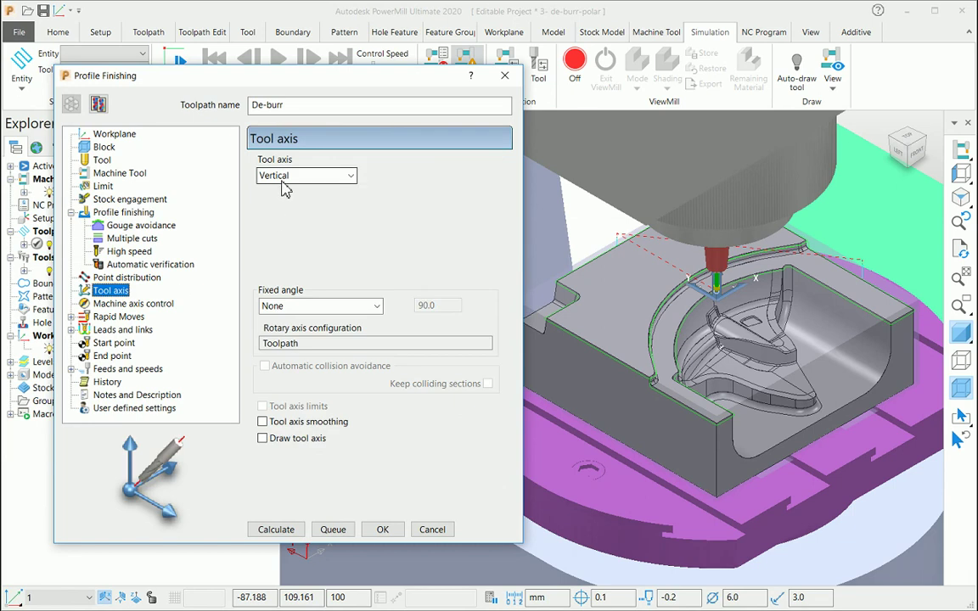
click(148, 305)
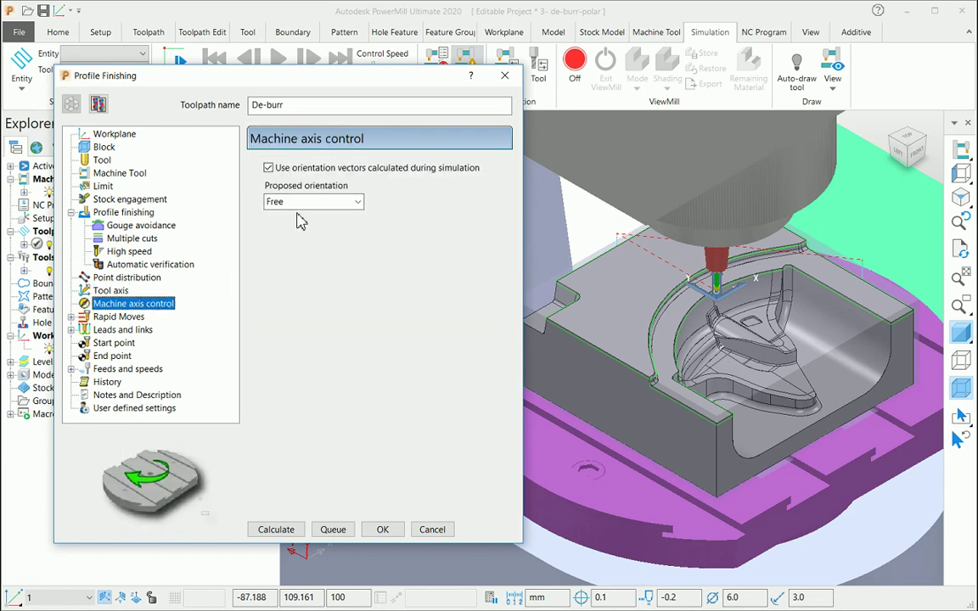
click(431, 529)
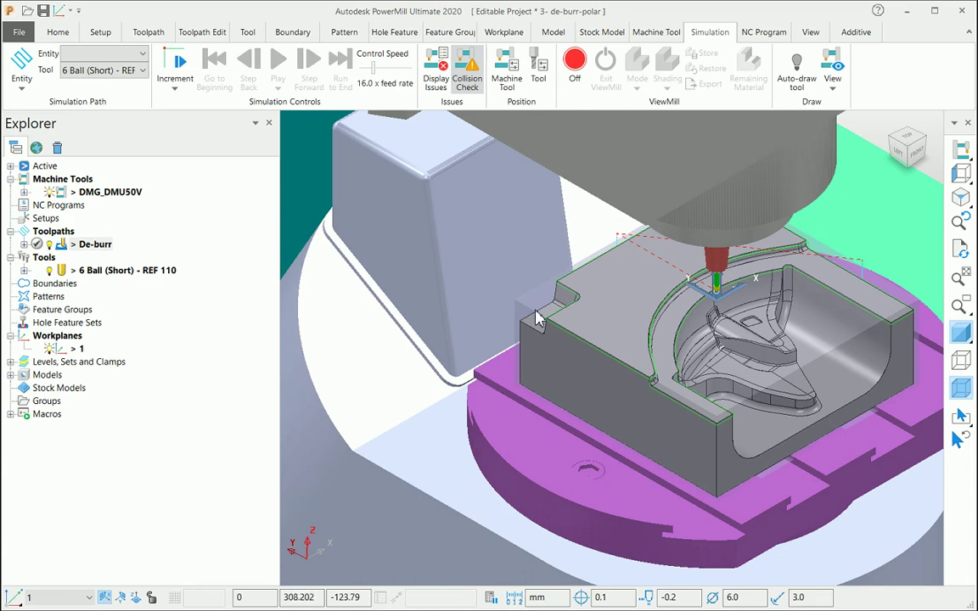
Step: Move the DMG_DMU50V machine's X axis to its minimum position of -250
click(506, 72)
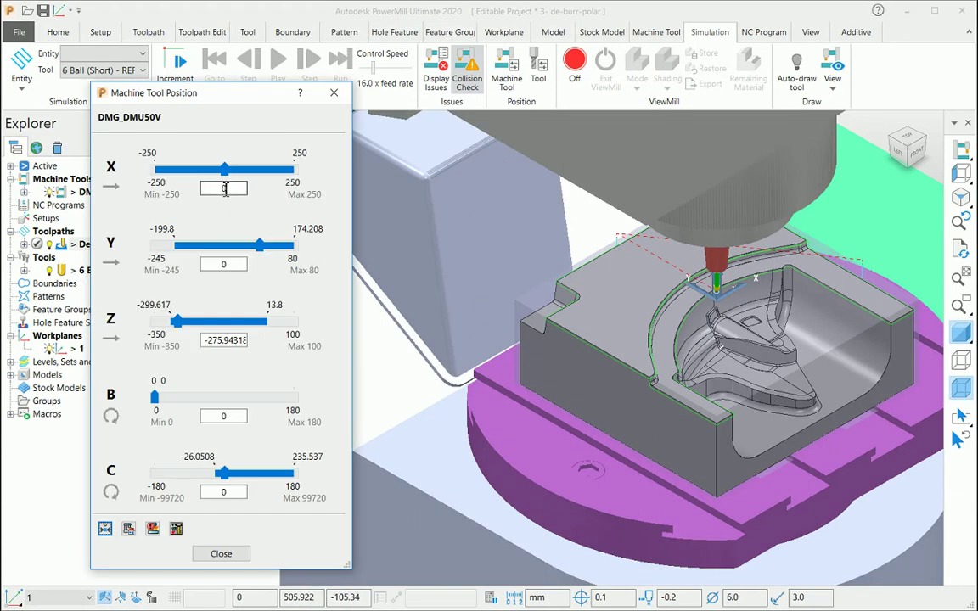
key(ctrl+2)
scroll(613, 446, up, 7)
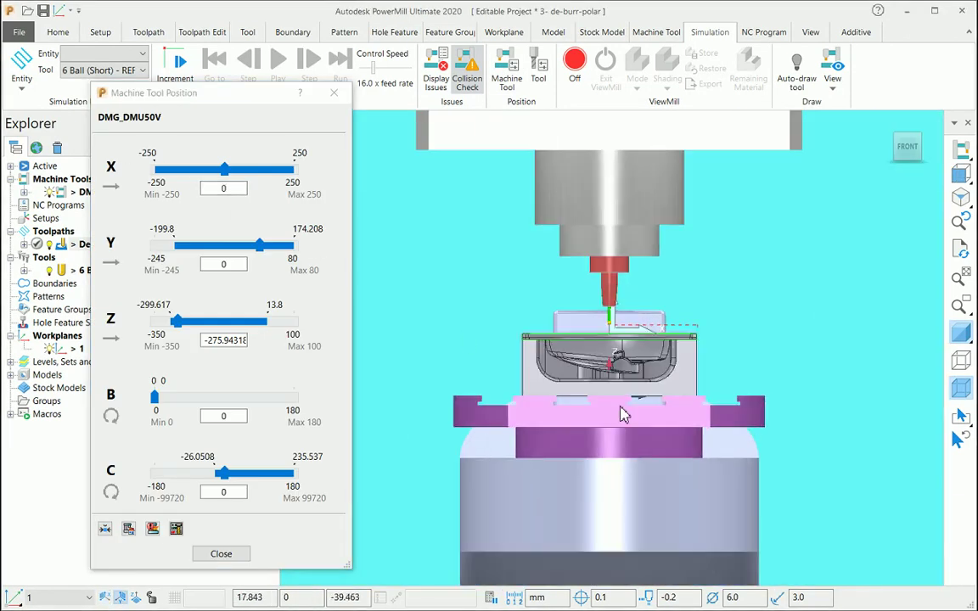
drag(223, 174, 156, 179)
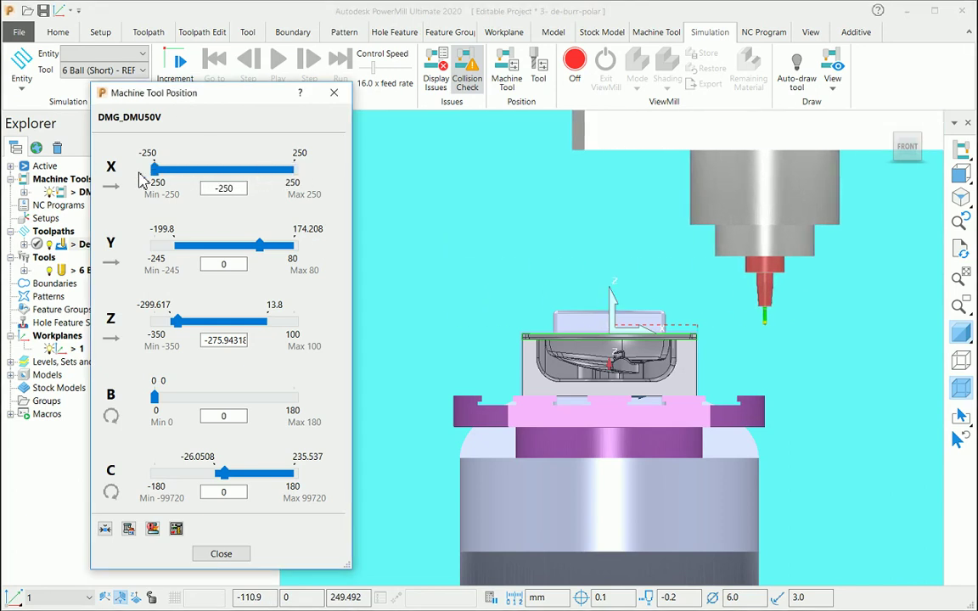
Step: Move the machine's Y axis between its limits of 80 and -245, leaving it at 80
key(ctrl+4)
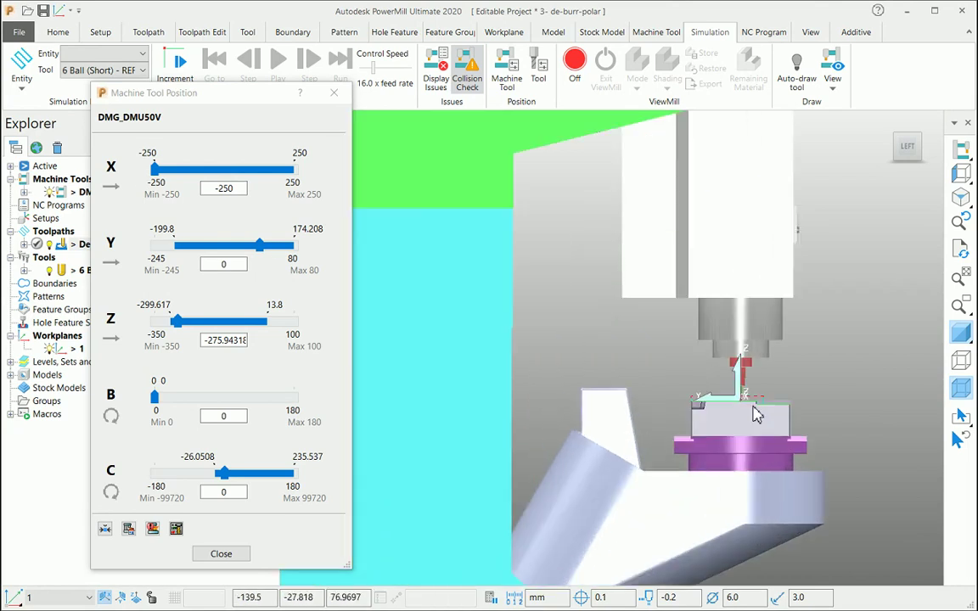
scroll(757, 414, up, 1)
scroll(735, 343, up, 2)
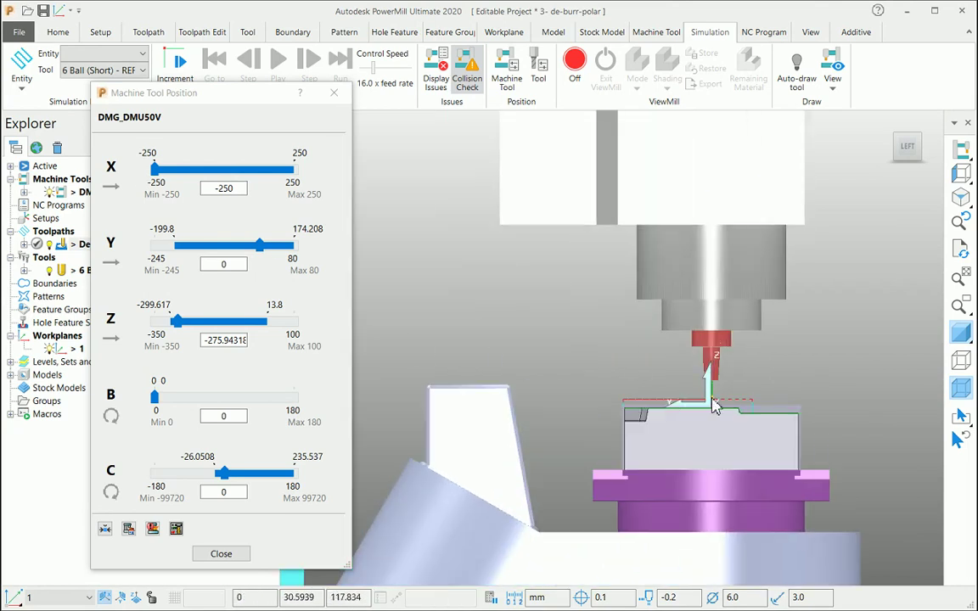
scroll(713, 406, up, 1)
drag(260, 246, 293, 247)
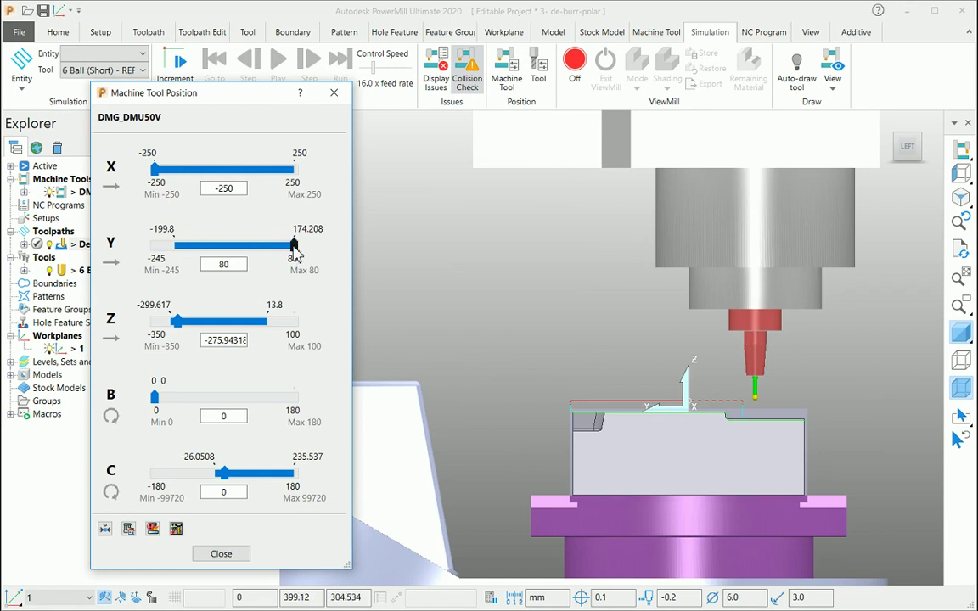
drag(294, 248, 150, 248)
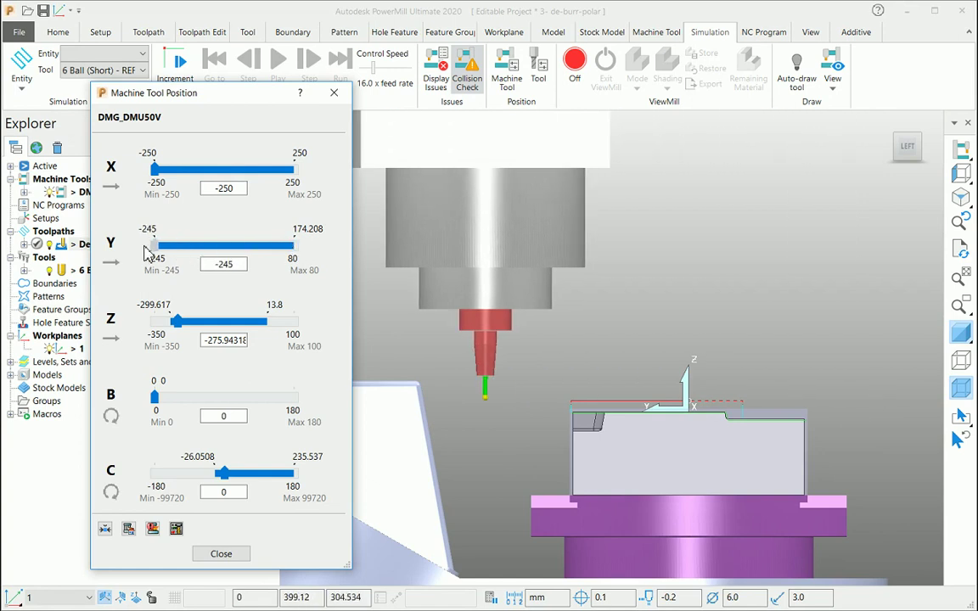
drag(149, 253, 314, 264)
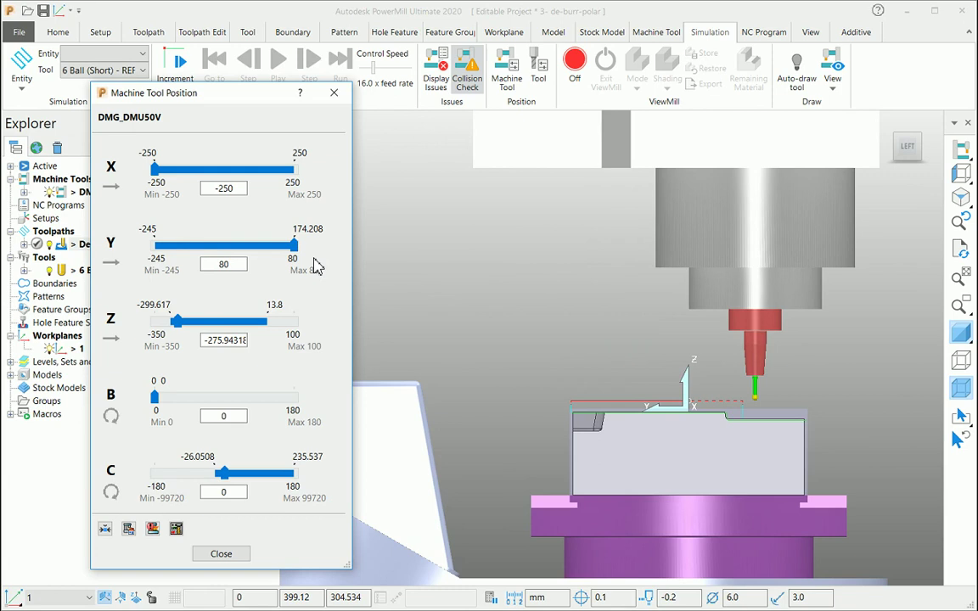
click(234, 556)
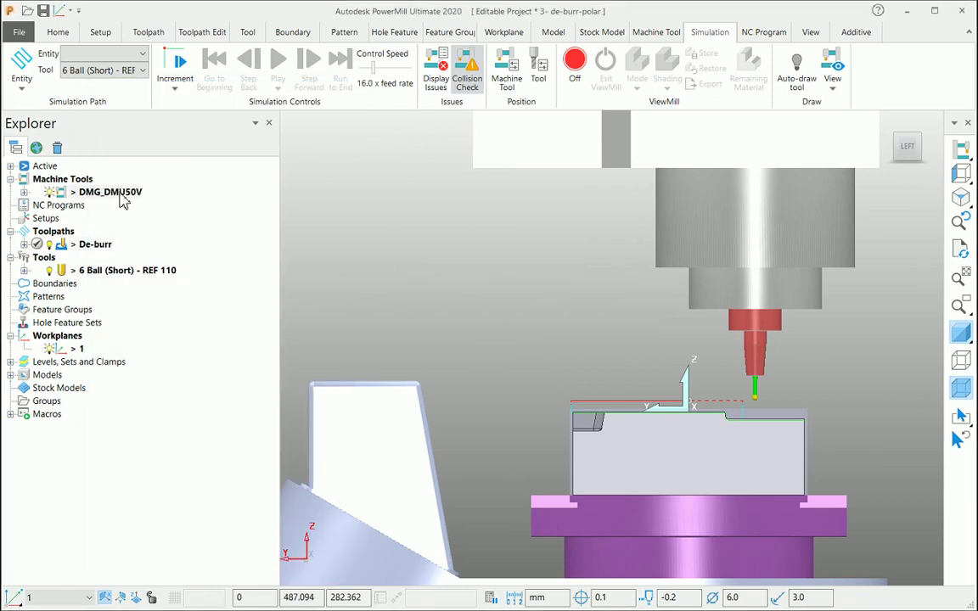
Step: Return the DMG_DMU50V machine to its home position and simulate the De-burr toolpath from the start
right_click(119, 194)
click(179, 277)
right_click(98, 245)
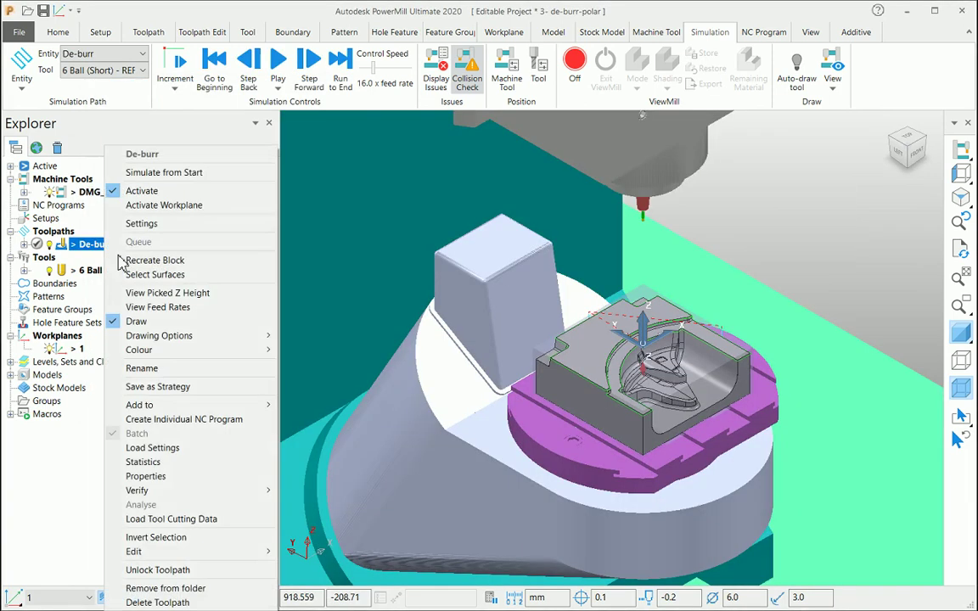
click(185, 173)
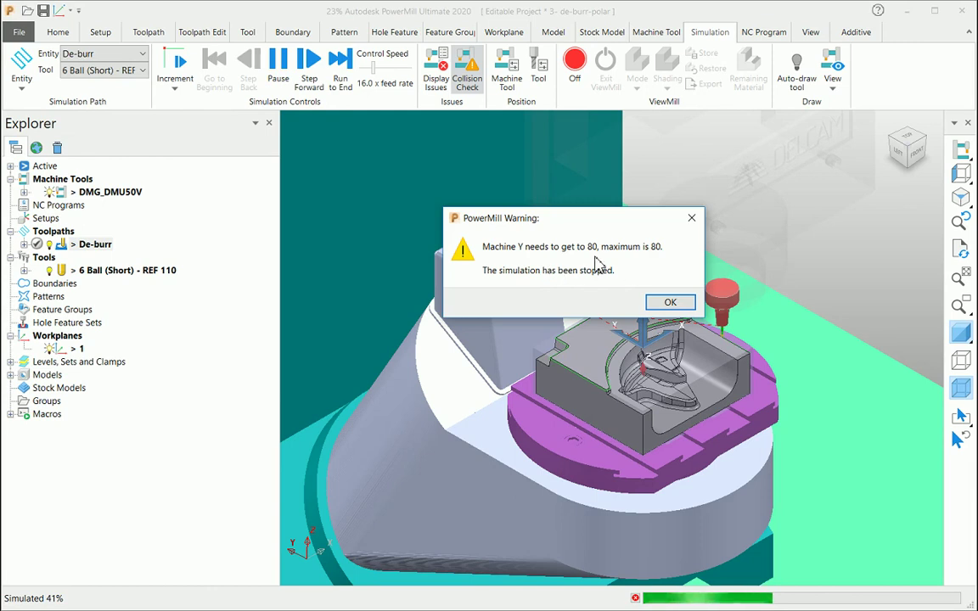
click(670, 304)
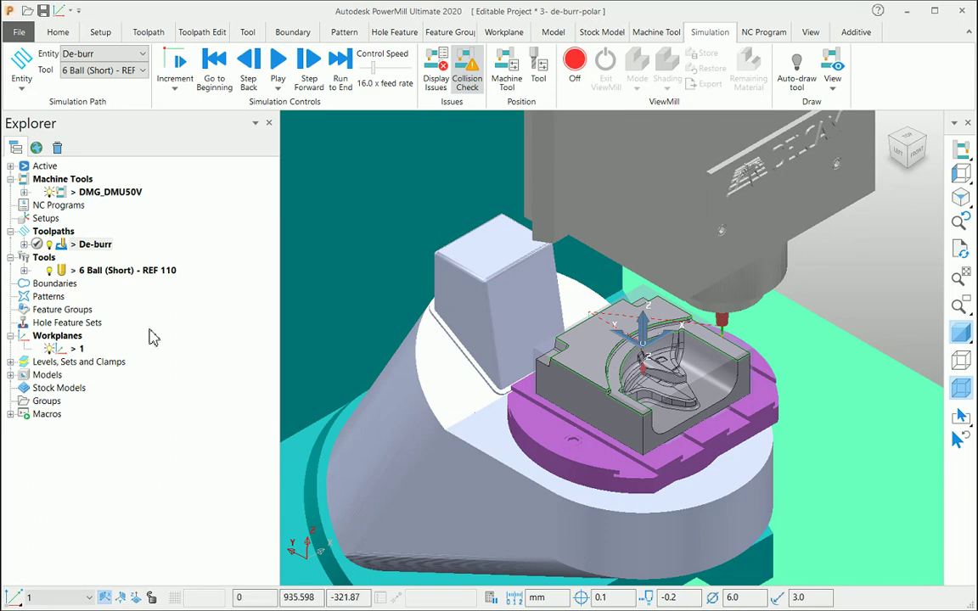
Step: Create an editable copy of the De-burr toolpath from its settings
right_click(95, 247)
click(119, 241)
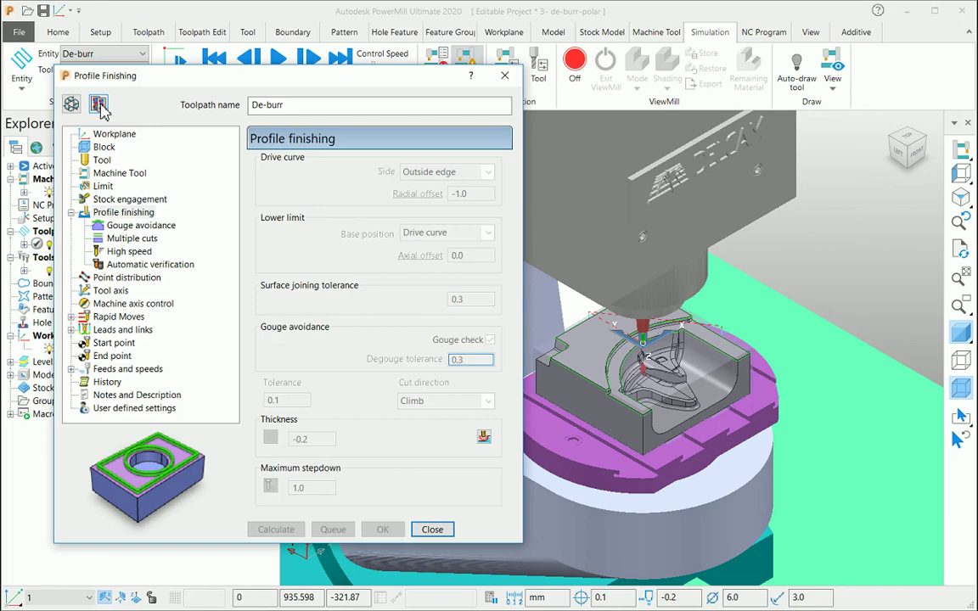
click(98, 103)
Step: Set the proposed machine axis orientation of De-burr_1 to Polar and calculate the toolpath
click(153, 303)
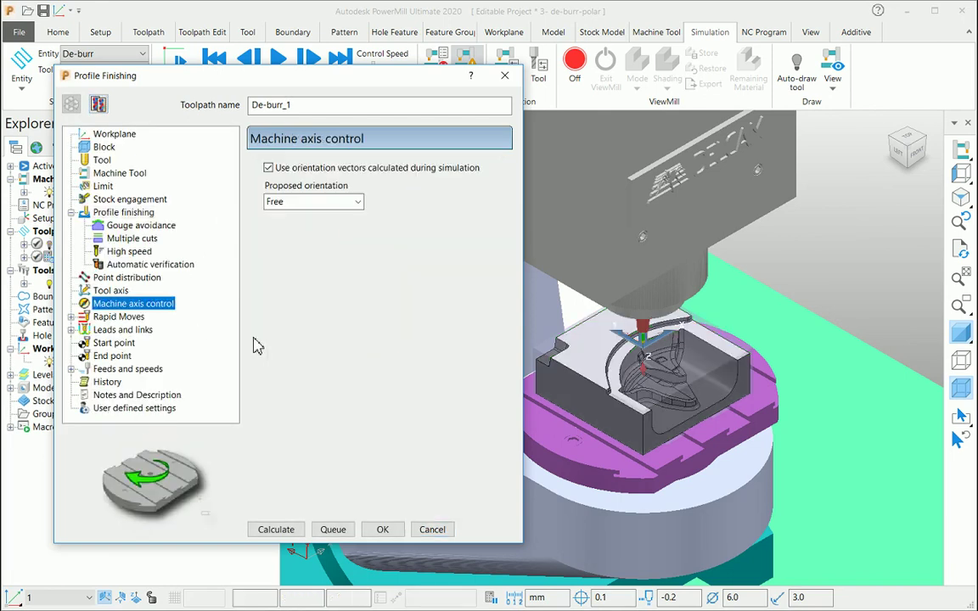
click(297, 202)
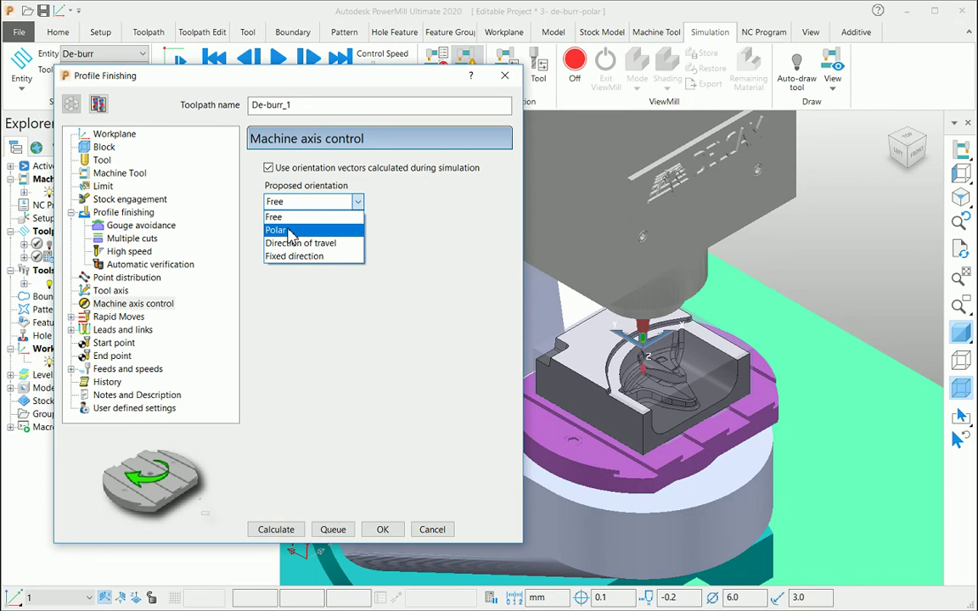
click(290, 231)
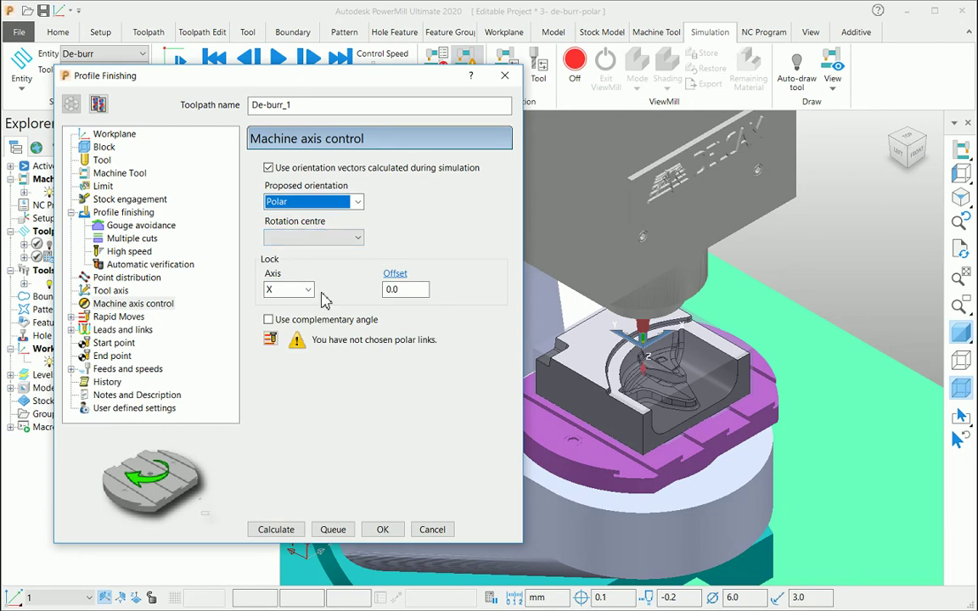
click(357, 238)
click(394, 237)
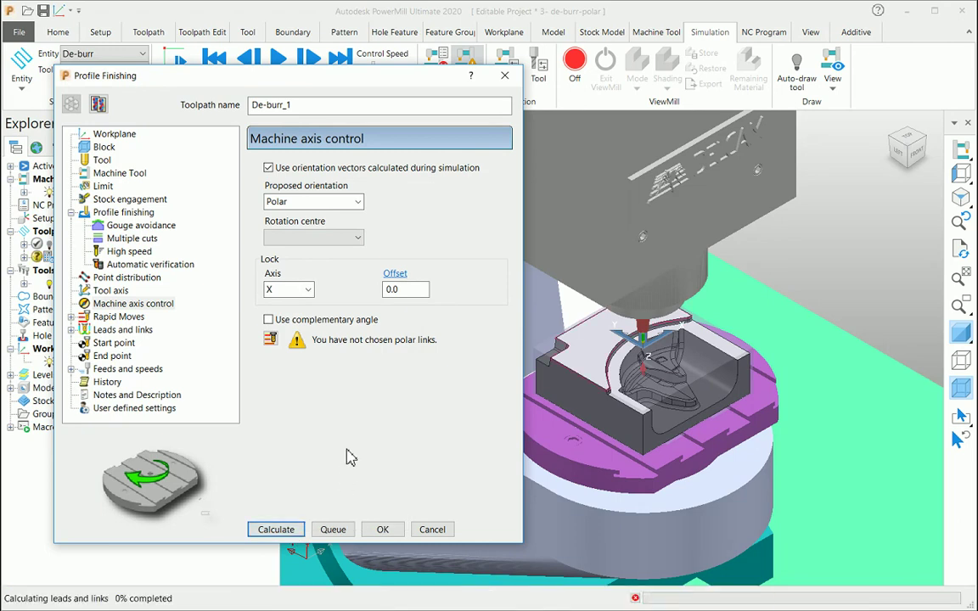
Step: Send the machine back to its home position and play the simulation of the polar toolpath
right_click(107, 193)
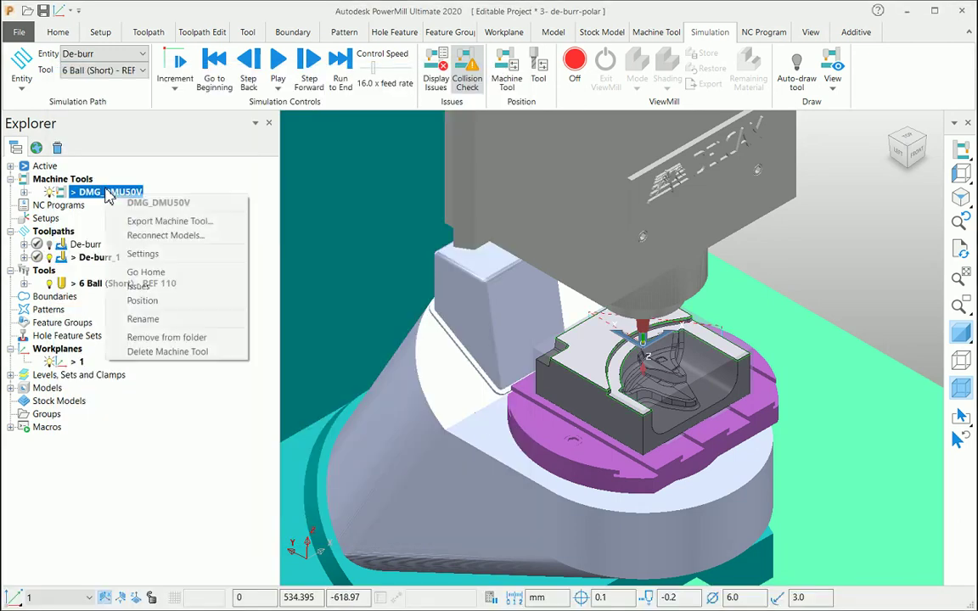
click(168, 271)
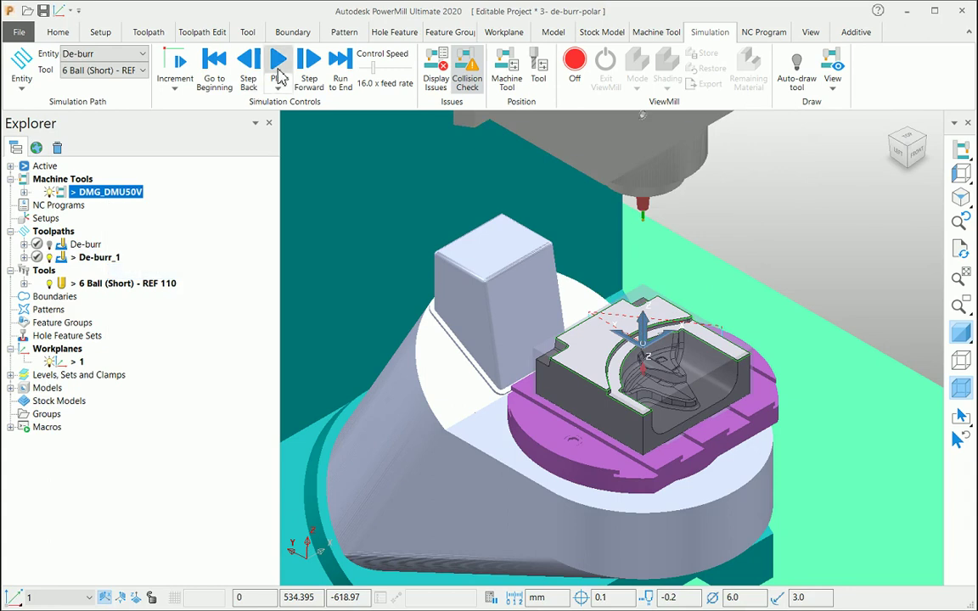
click(277, 61)
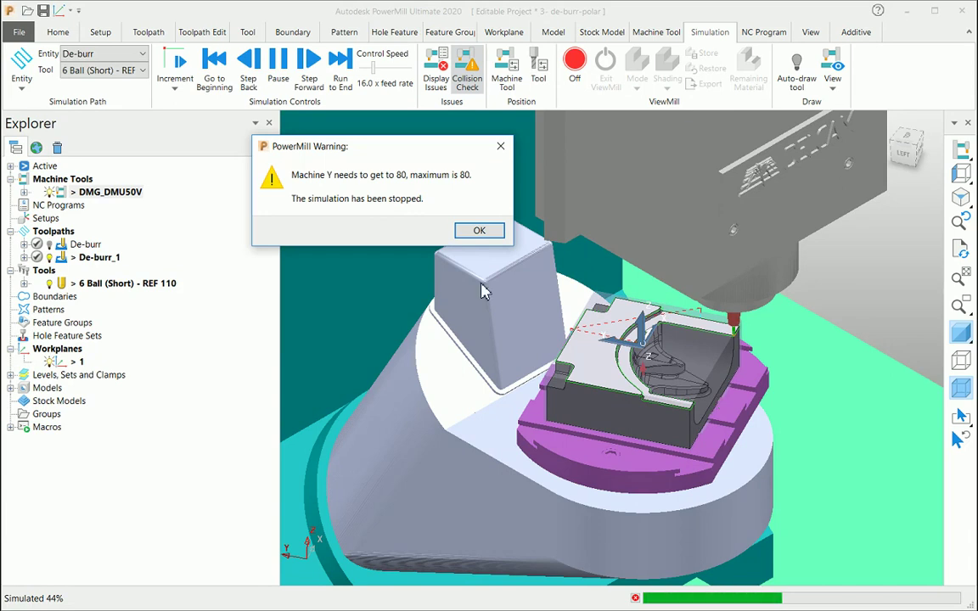
click(477, 230)
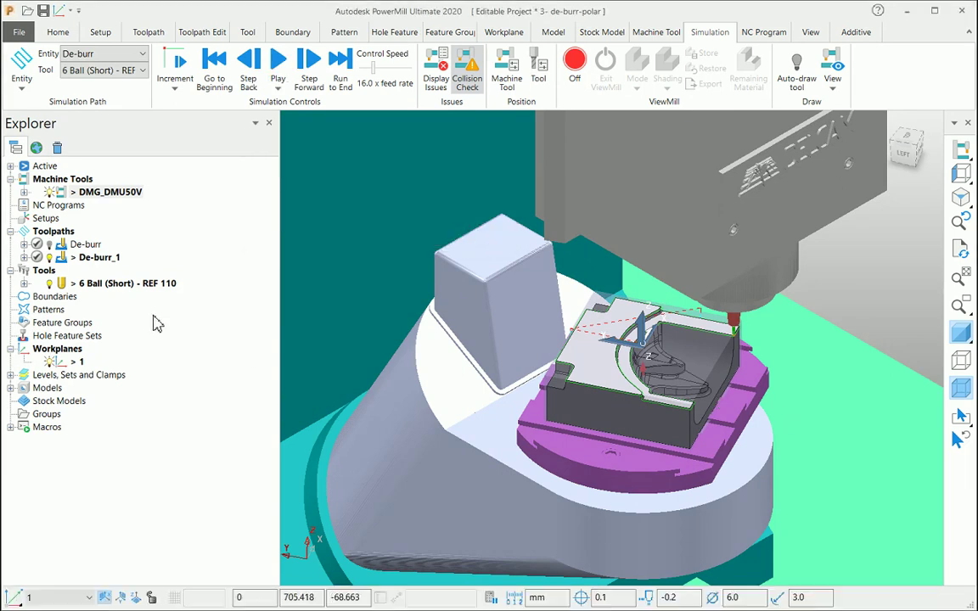
Step: Enable the complementary angle in the machine axis control of De-burr_1 and recalculate the toolpath
right_click(101, 259)
click(136, 206)
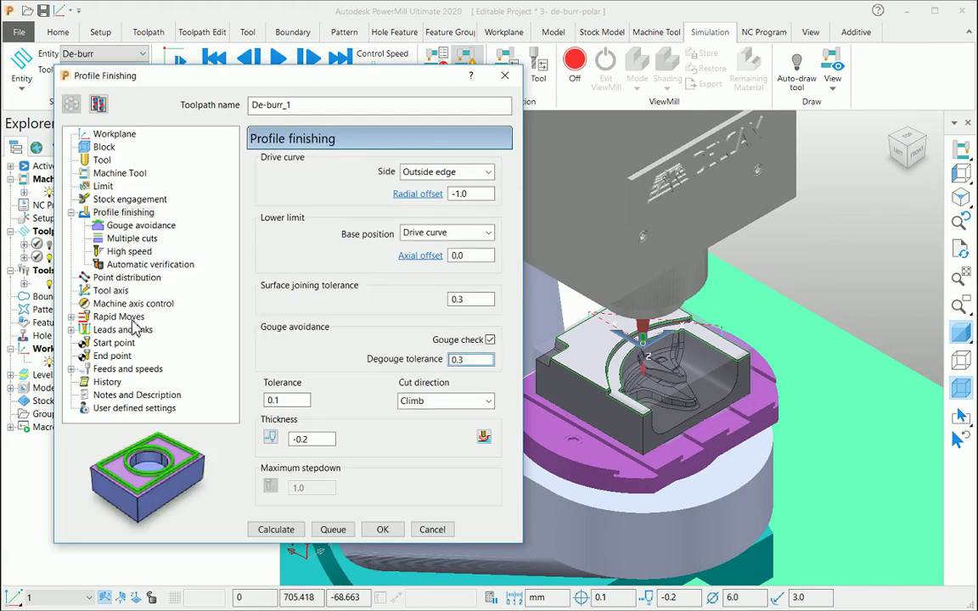
click(132, 304)
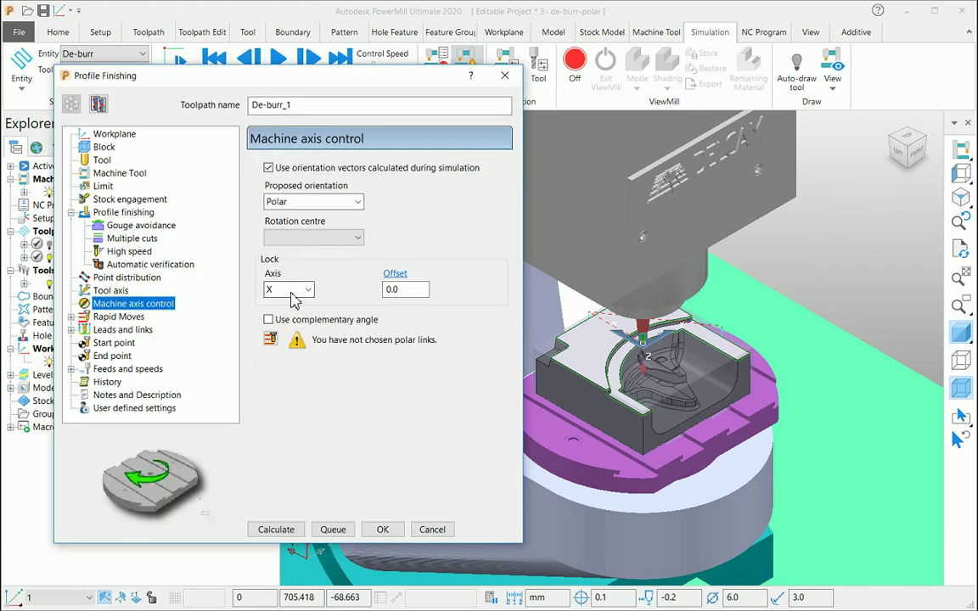
click(270, 322)
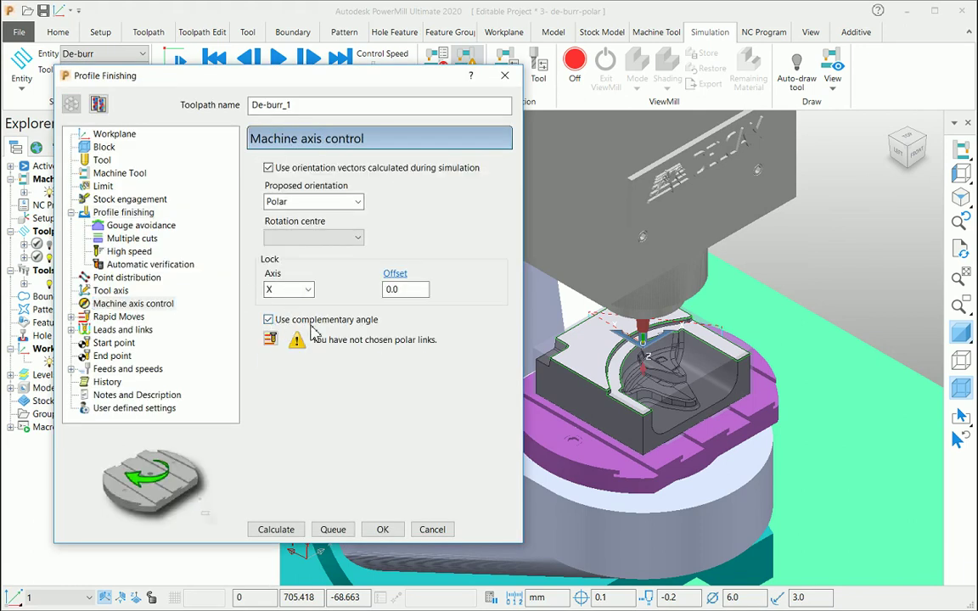
click(277, 529)
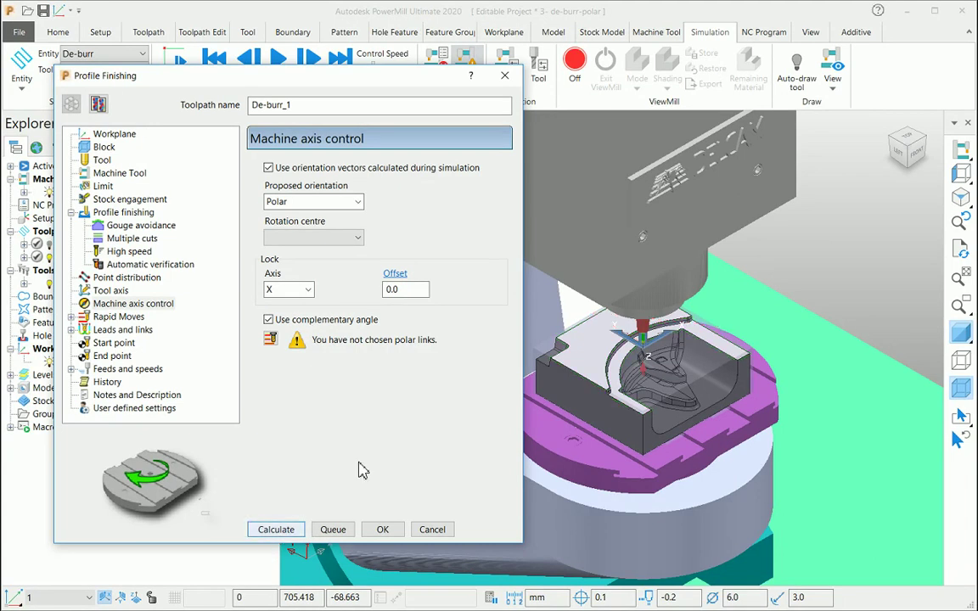
click(432, 529)
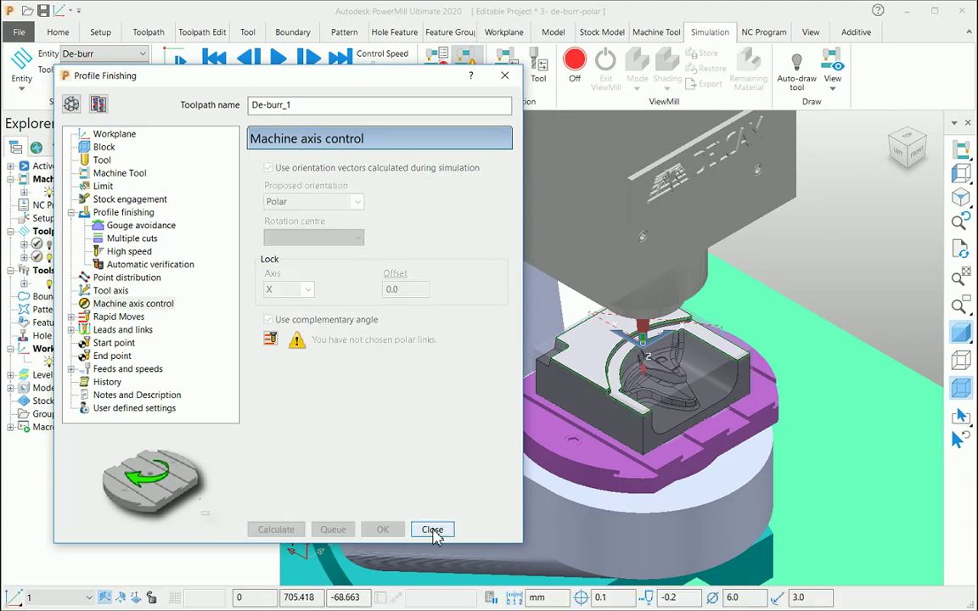
scroll(643, 422, up, 3)
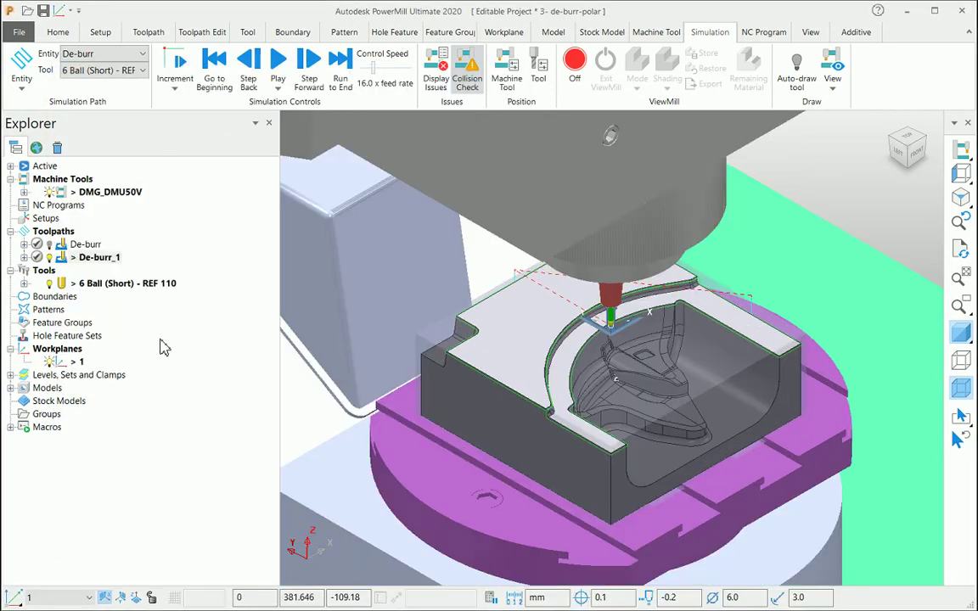
Step: Simulate the De-burr_1 toolpath from its start and play the complete machine motion
right_click(113, 255)
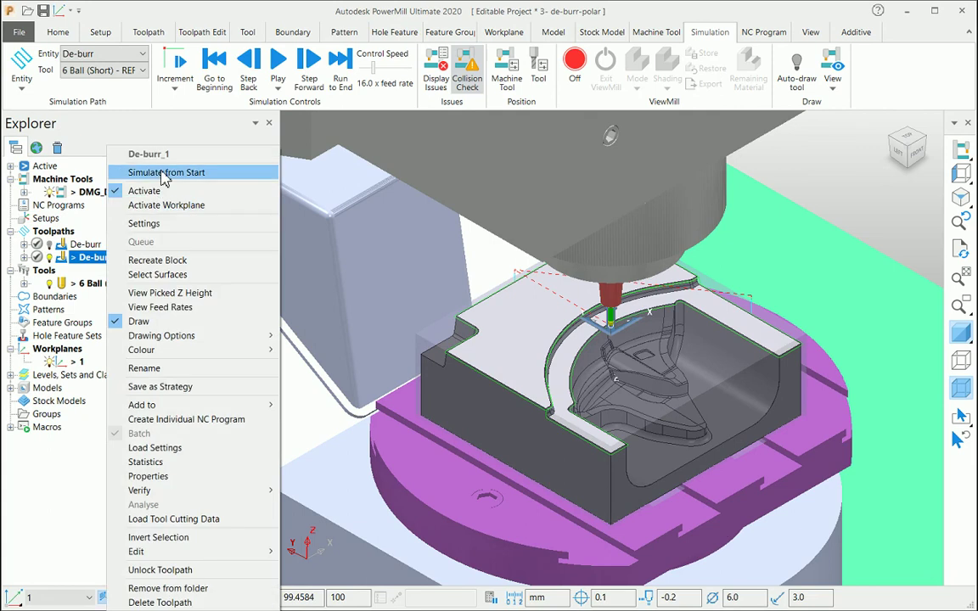
click(166, 172)
click(278, 60)
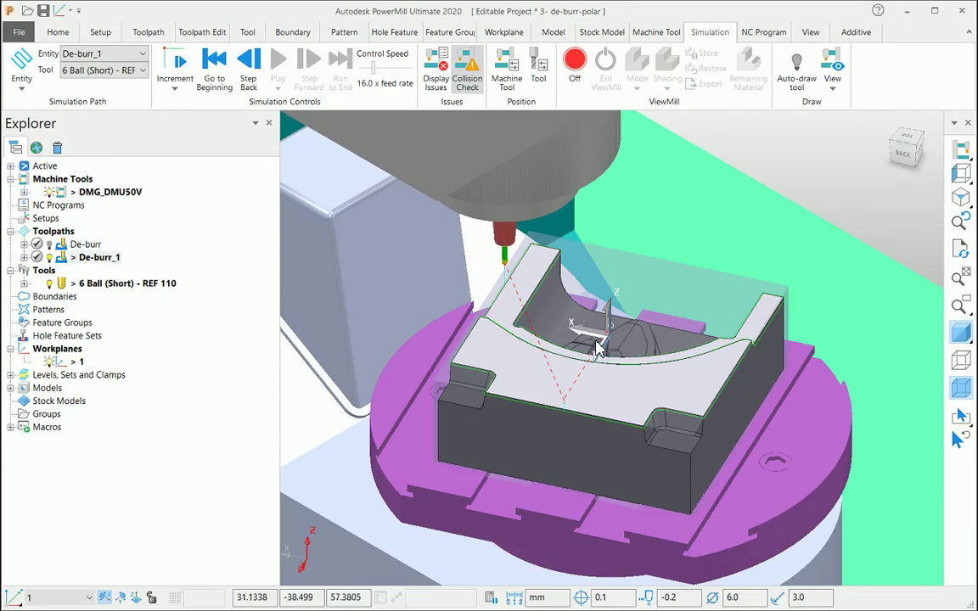
scroll(599, 335, down, 3)
Step: Set the locked axis to Y in the machine axis control of De-burr_1, recalculate the toolpath and close its settings
right_click(100, 257)
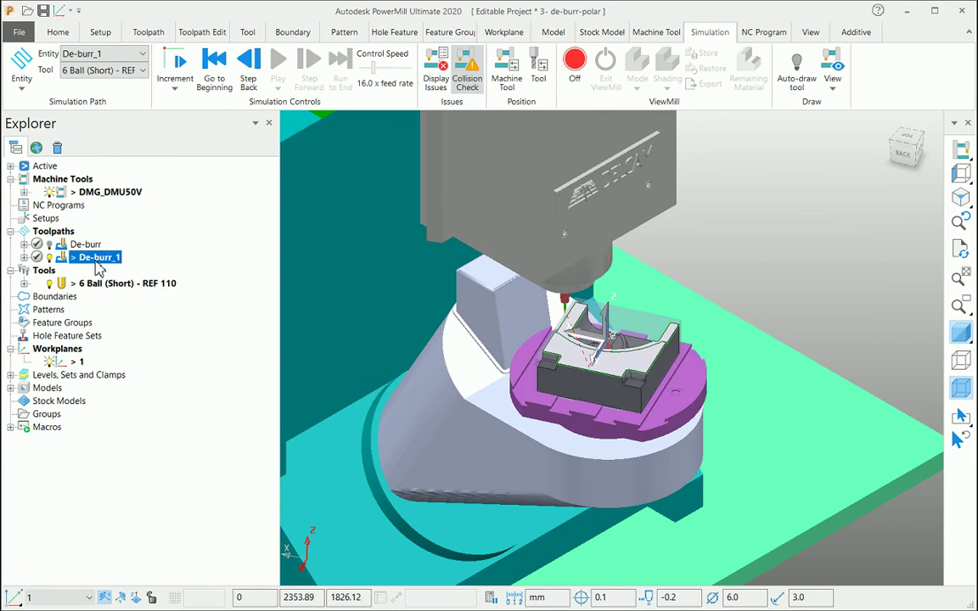
click(136, 204)
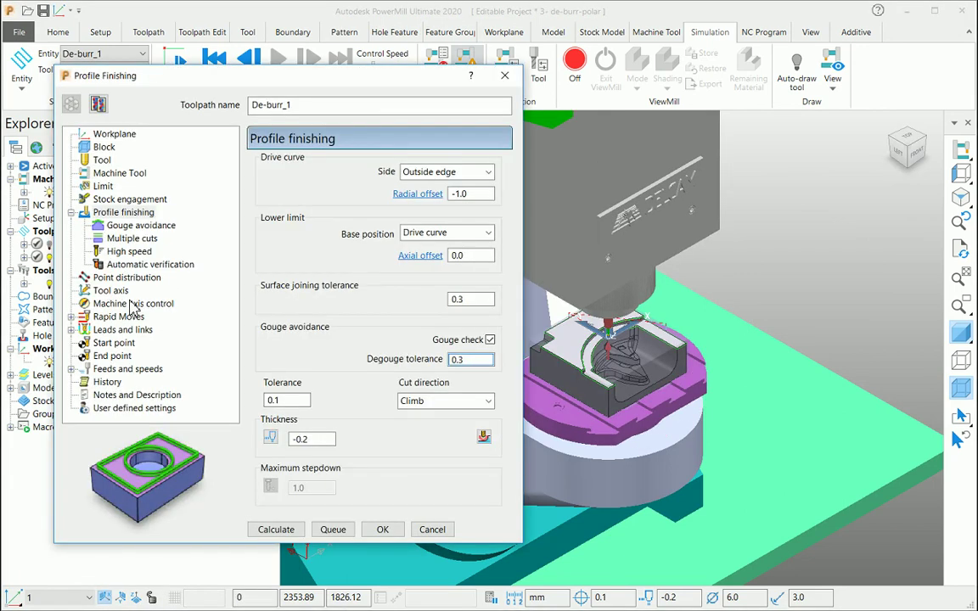
click(133, 303)
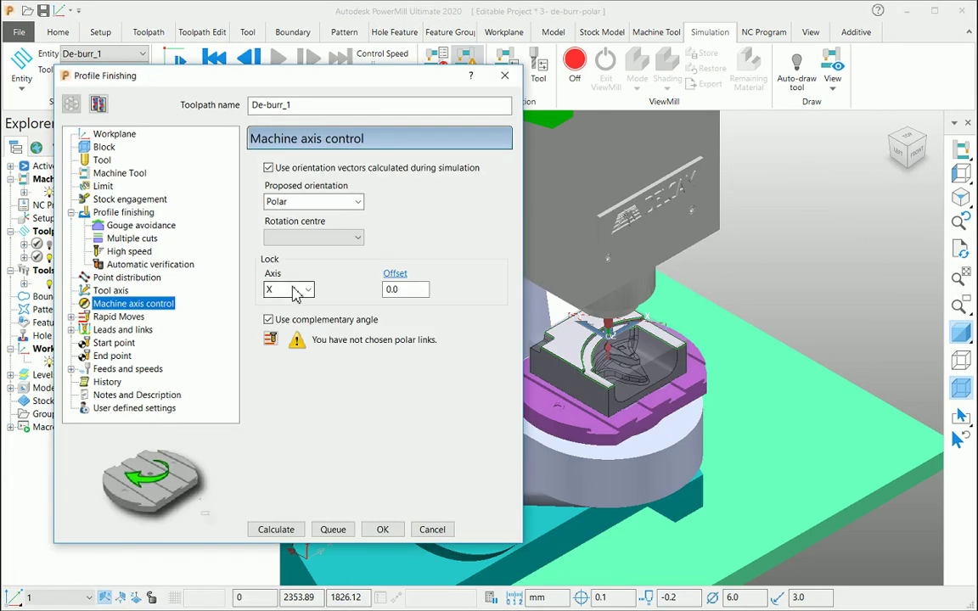
click(304, 289)
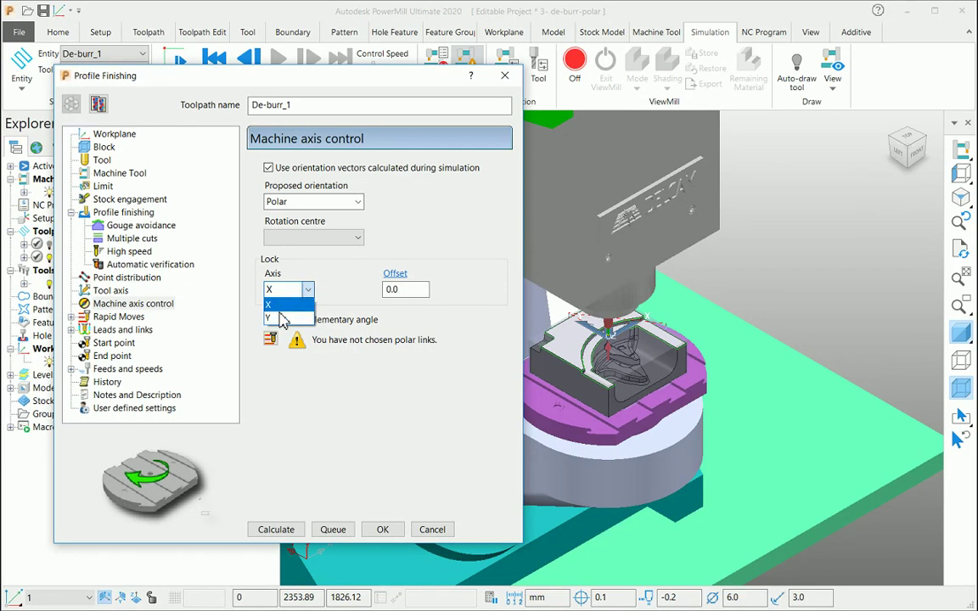
click(284, 315)
click(276, 529)
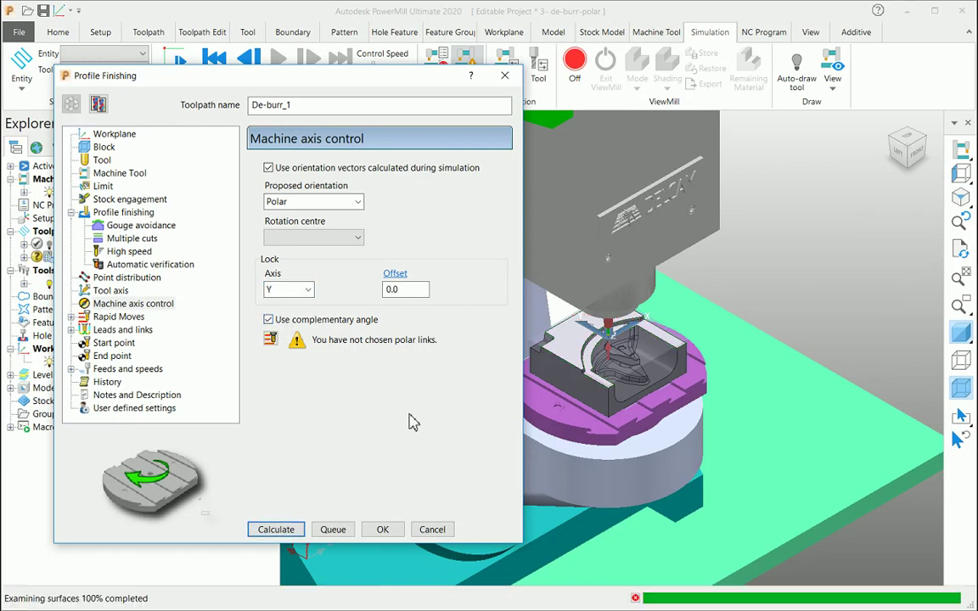
click(433, 529)
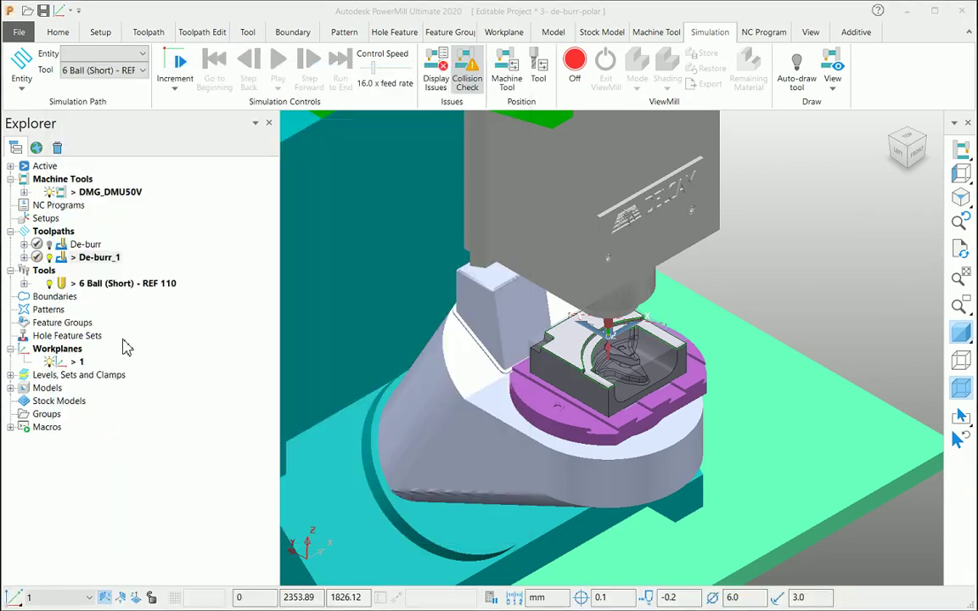
Step: Play the Y-locked De-burr_1 simulation from the start and examine the tool and table movement from several angles
right_click(80, 257)
click(149, 172)
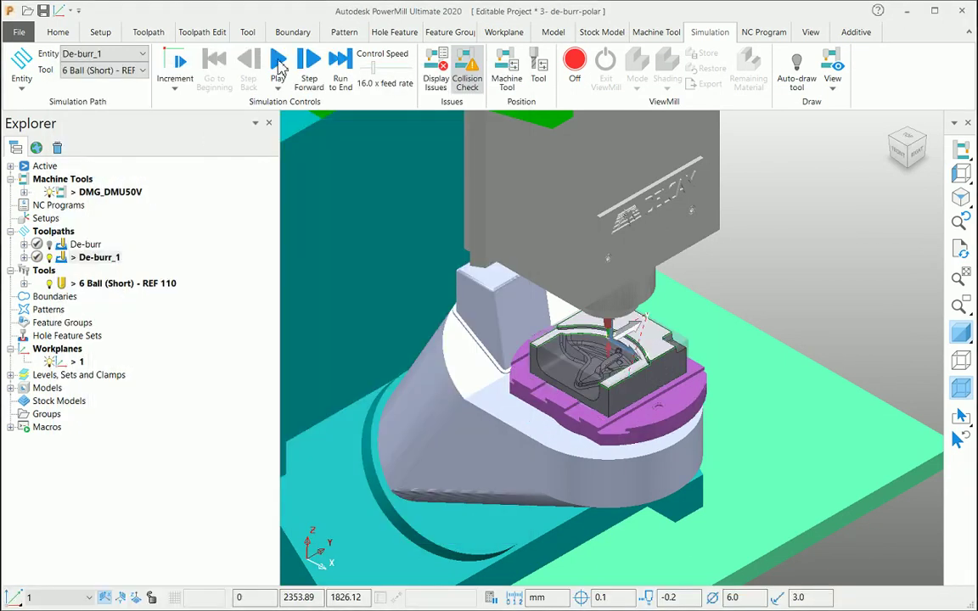
click(278, 61)
middle_drag(705, 313, 614, 342)
scroll(614, 342, up, 5)
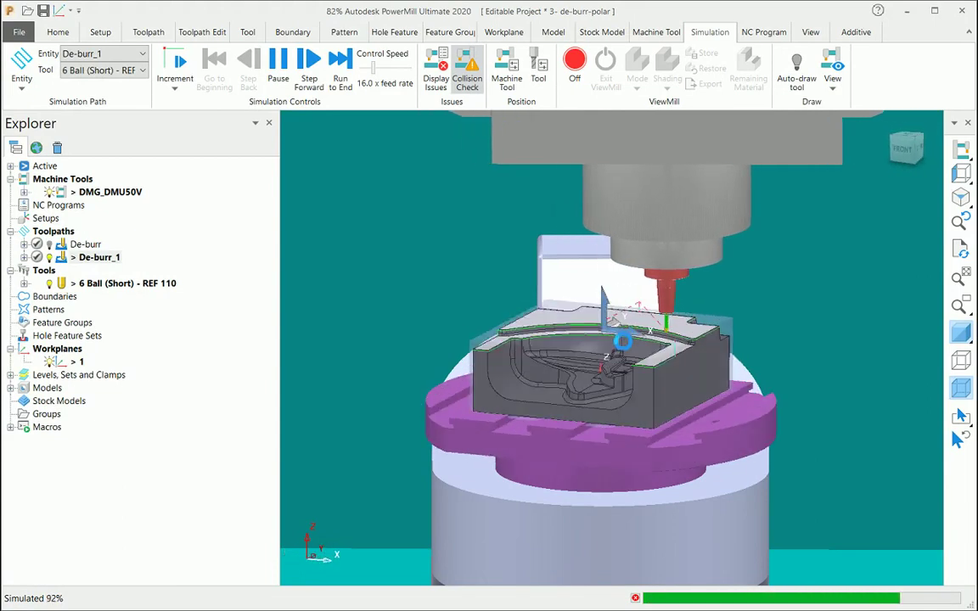
middle_drag(618, 344, 772, 367)
scroll(773, 366, down, 5)
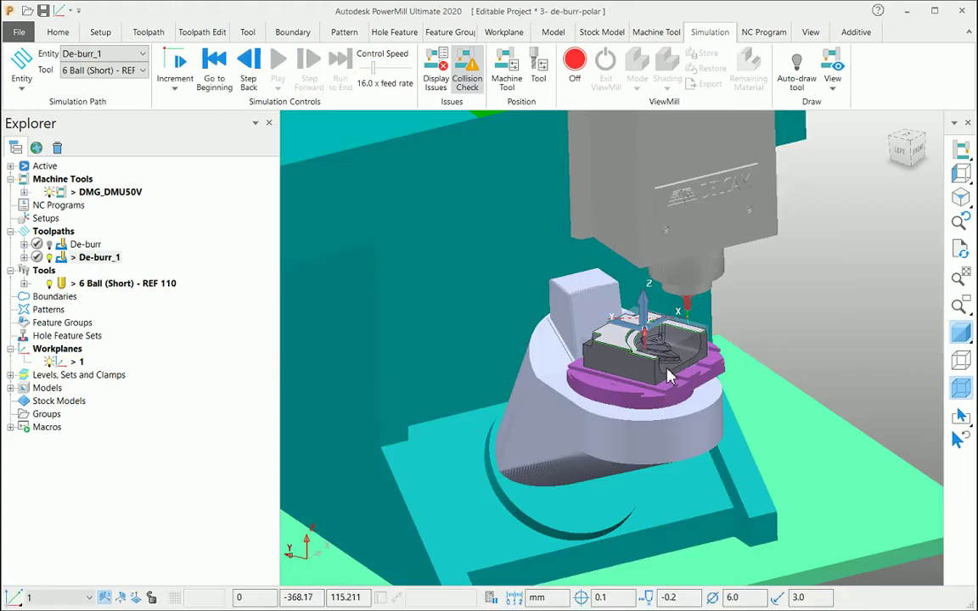
scroll(650, 399, up, 4)
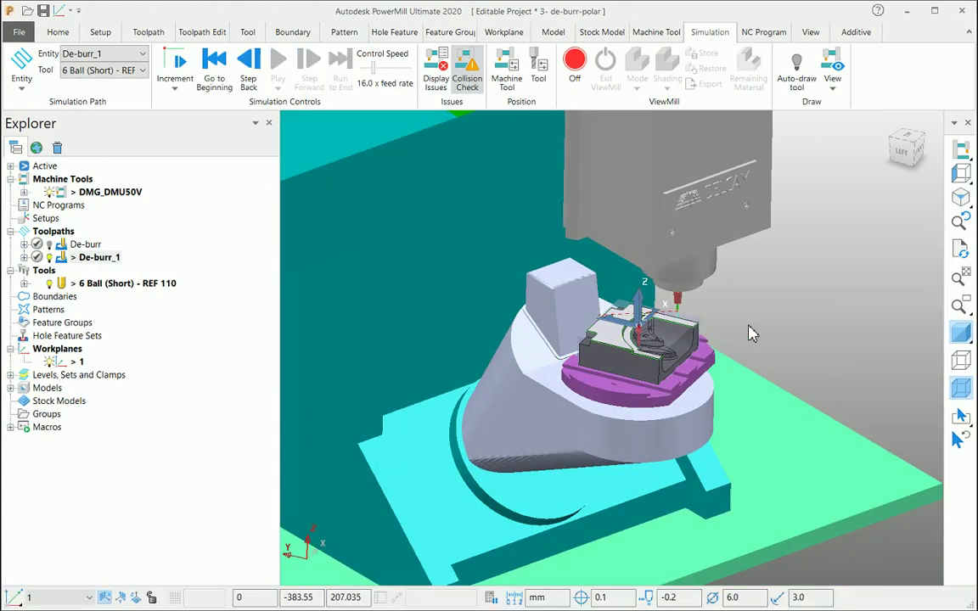